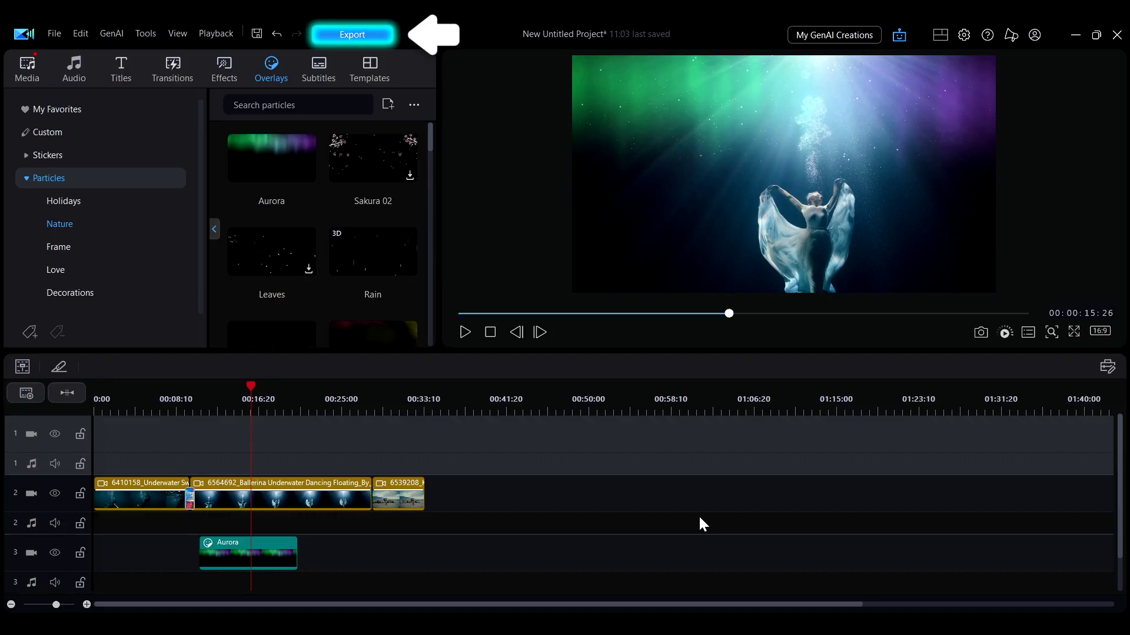
# Step: Name the video export 'project 1', keeping the C:\Users\ save folder
pyautogui.click(351, 35)
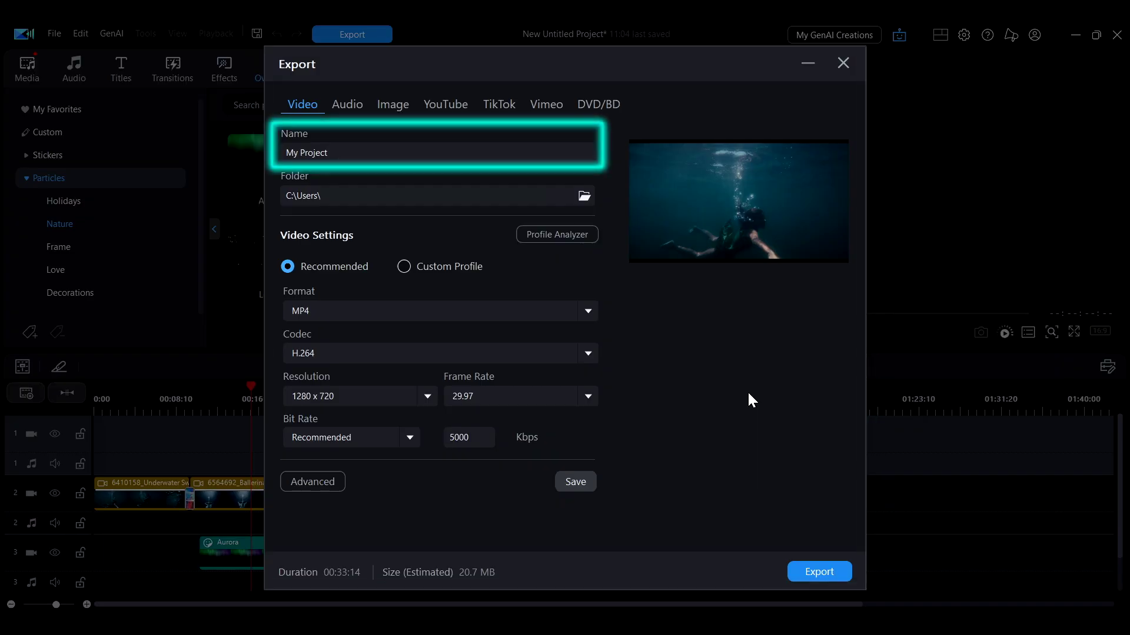
pyautogui.hotkey('ctrl', 'a')
pyautogui.write('project 1')
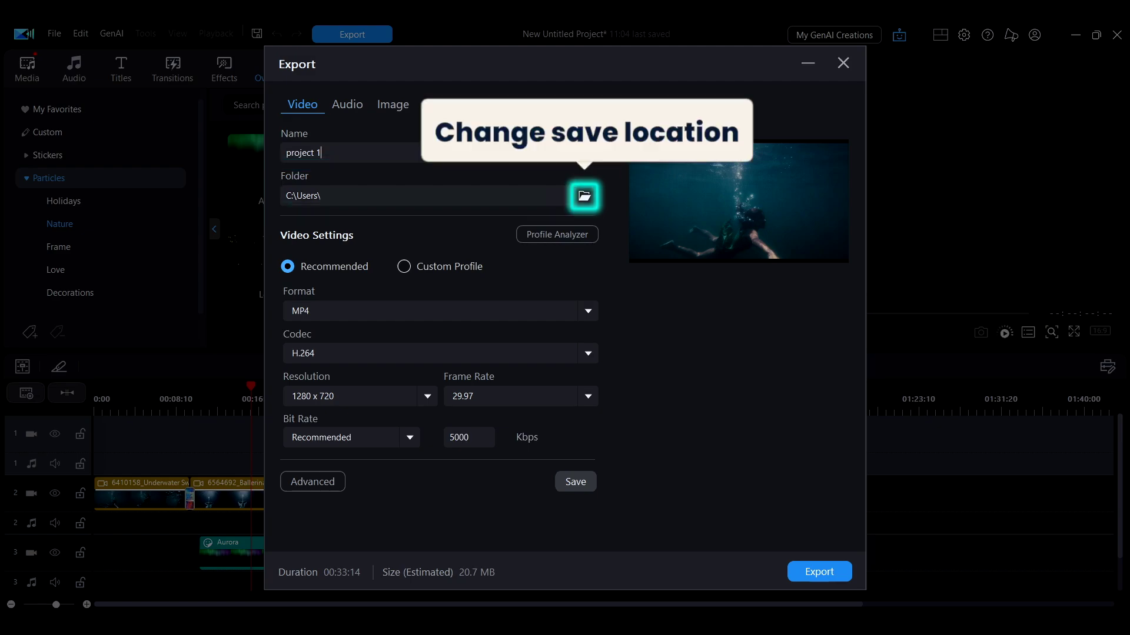
pyautogui.click(585, 196)
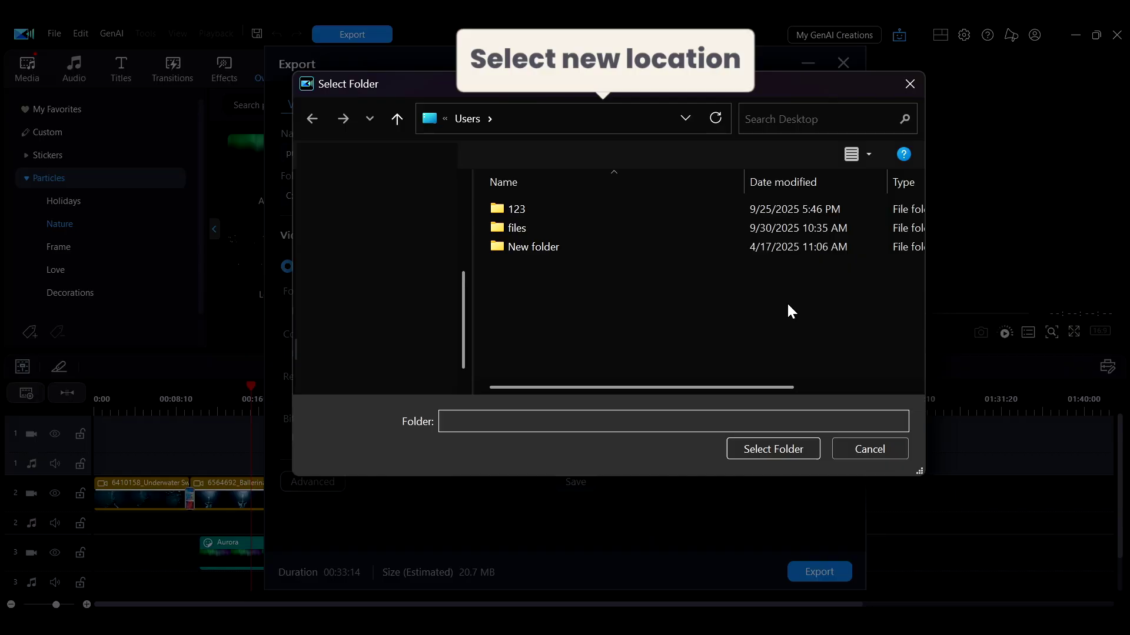
pyautogui.press('Return')
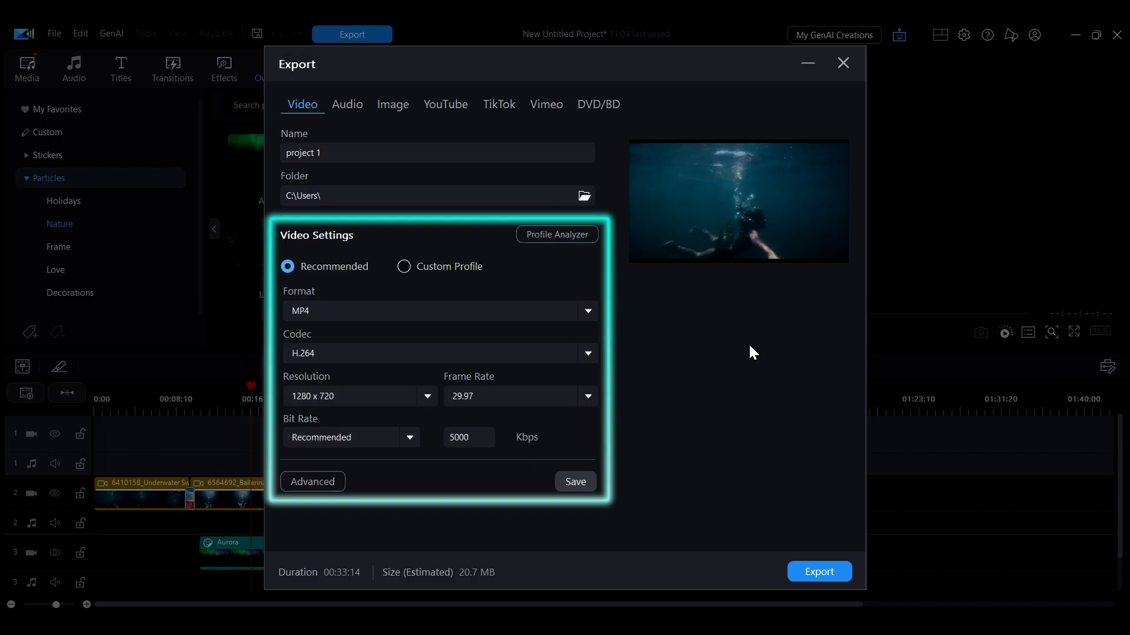
# Step: Keep MP4 at 29.97 fps and change the resolution to 1920 x 1080
pyautogui.click(583, 318)
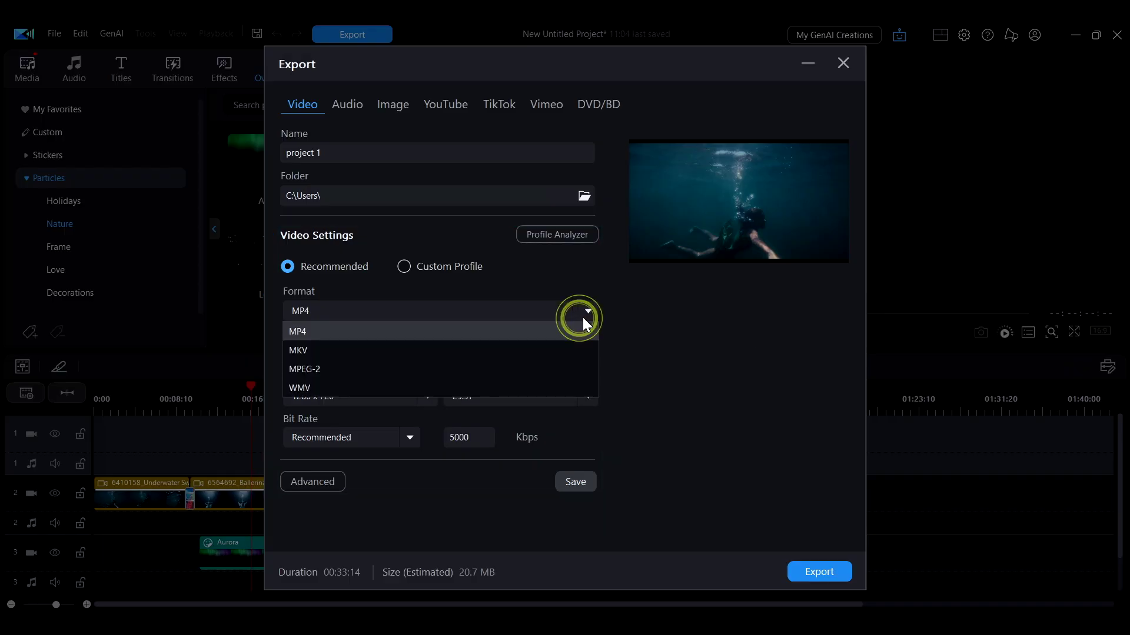
pyautogui.click(647, 344)
pyautogui.click(583, 396)
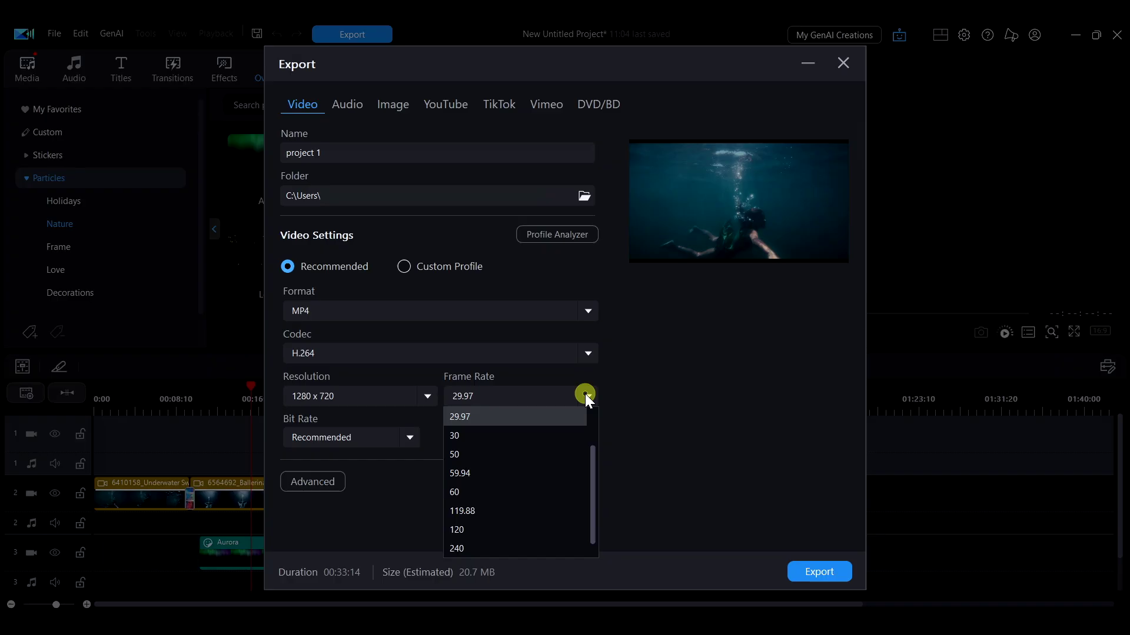
pyautogui.click(705, 409)
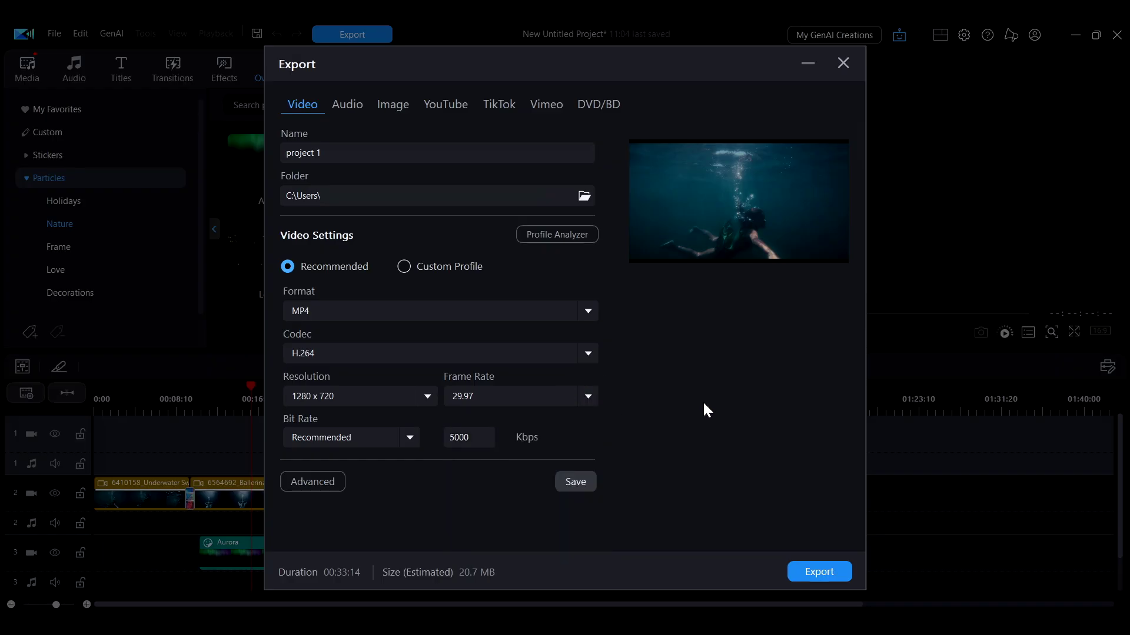
pyautogui.click(421, 400)
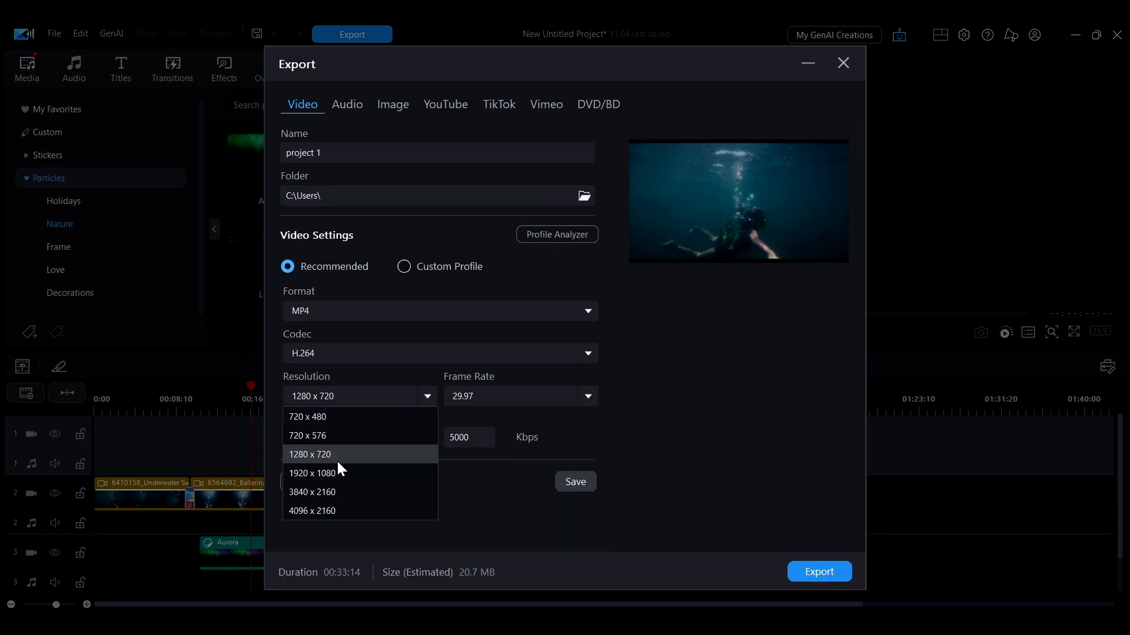
pyautogui.click(333, 471)
# Step: Save these export settings as a custom profile named 01
pyautogui.click(585, 483)
pyautogui.write('01')
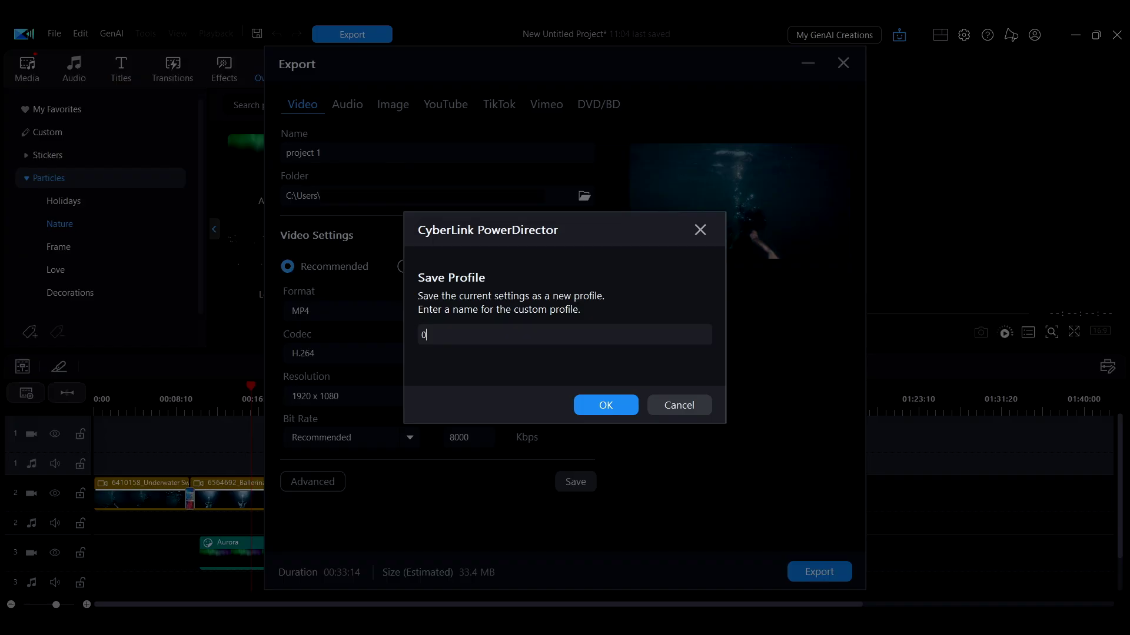
pyautogui.click(605, 406)
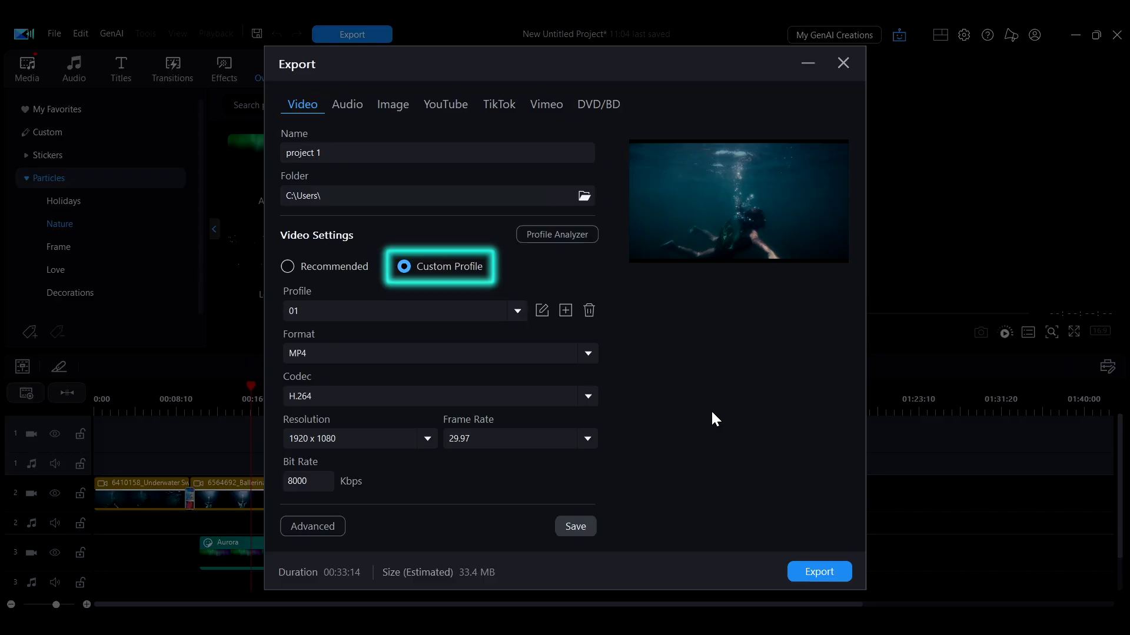
# Step: Select the 01 custom profile from the Profile list
pyautogui.click(516, 311)
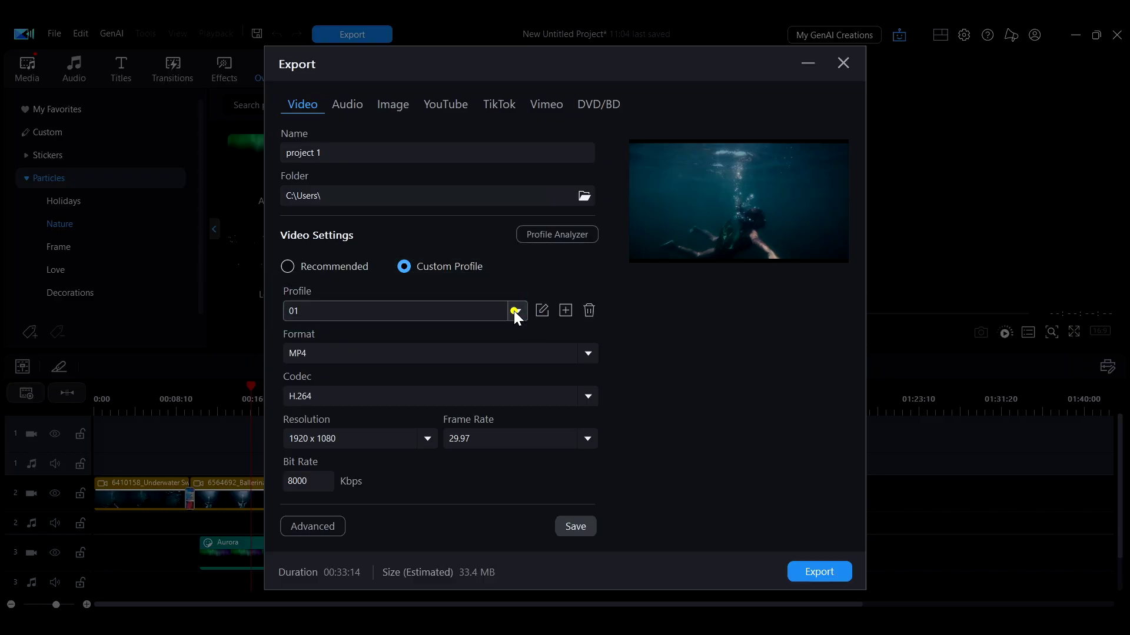
pyautogui.click(437, 330)
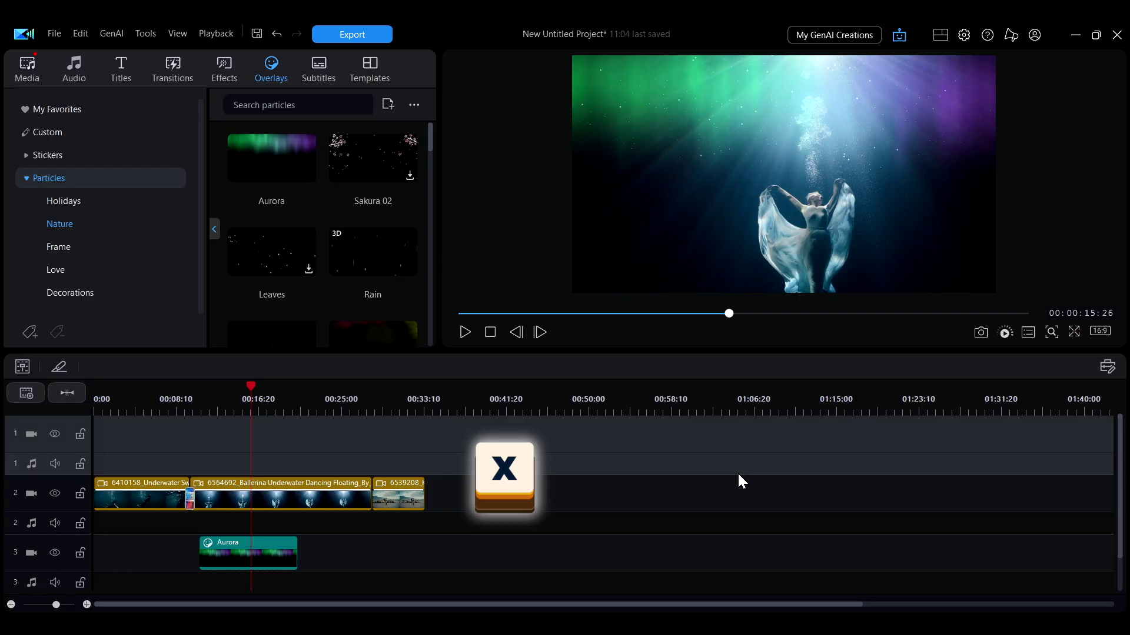
# Step: Mark a timeline range from about 00:05 to 00:33 and export only that range
pyautogui.press('x')
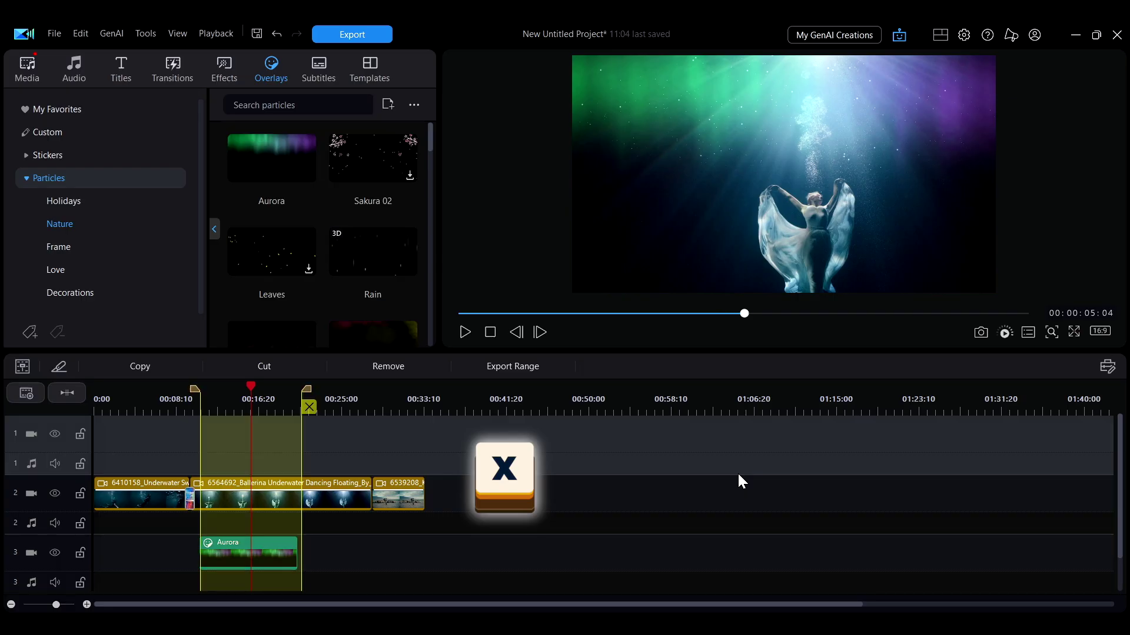
pyautogui.moveTo(306, 390); pyautogui.dragTo(395, 405)
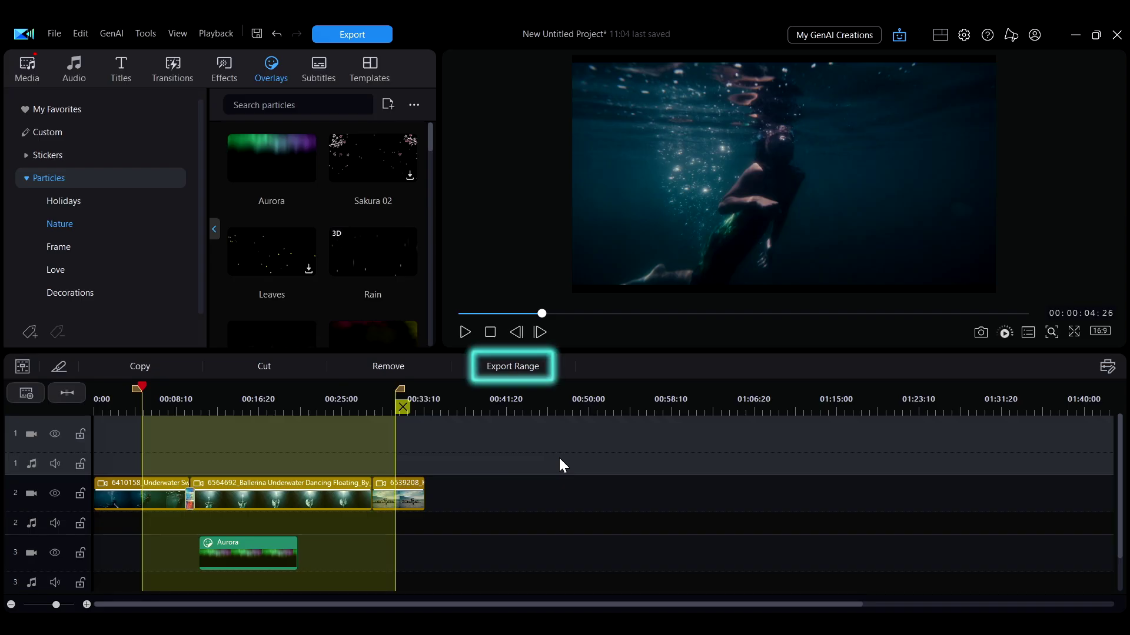
pyautogui.click(513, 367)
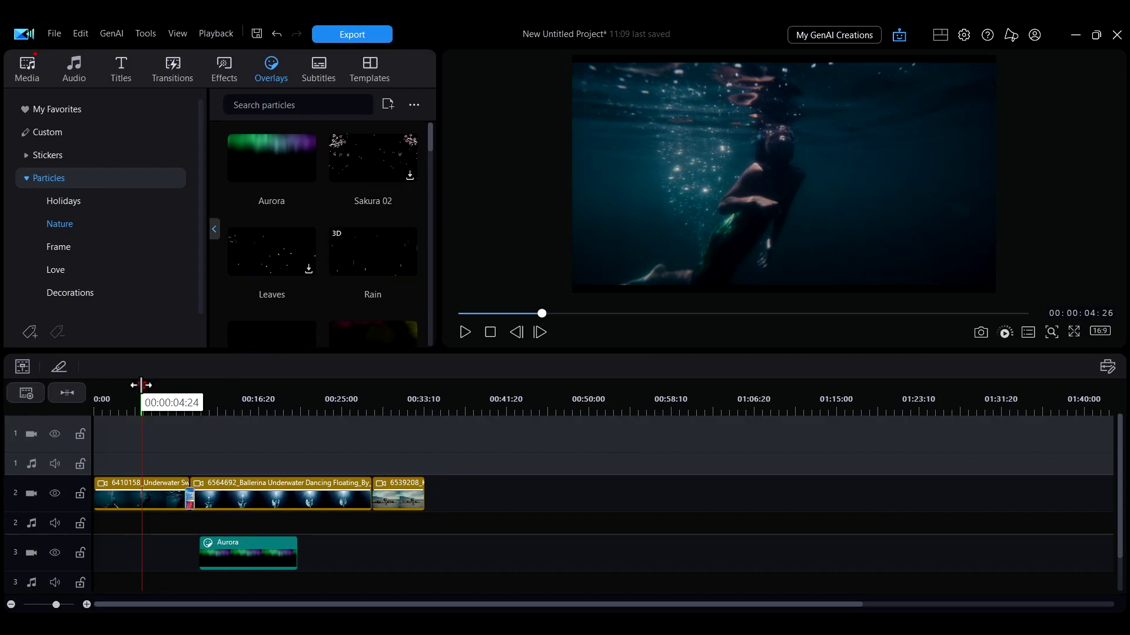
# Step: Snapshot the frame at about 00:17 and save it to the Desktop as SnapShot(0)
pyautogui.moveTo(142, 385); pyautogui.dragTo(266, 383)
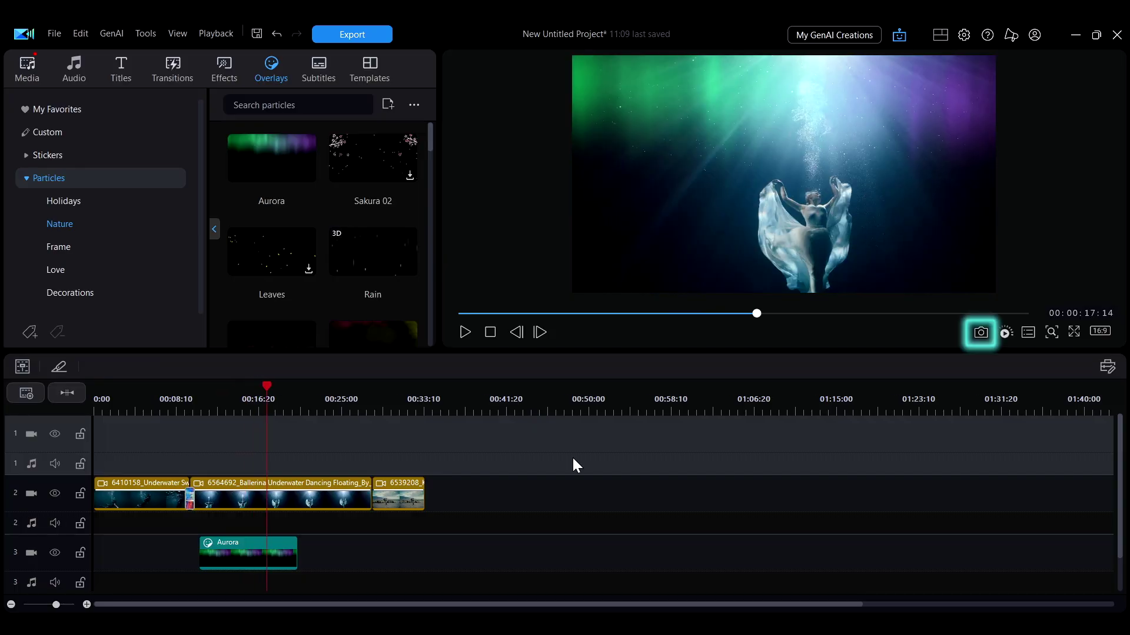
pyautogui.click(980, 333)
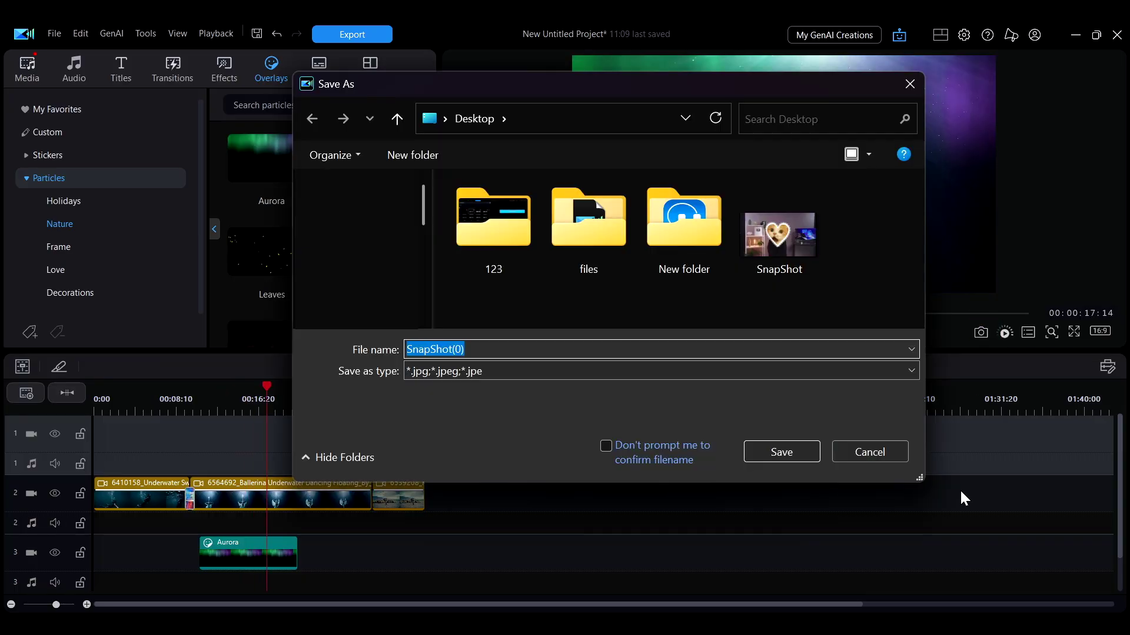
pyautogui.click(782, 449)
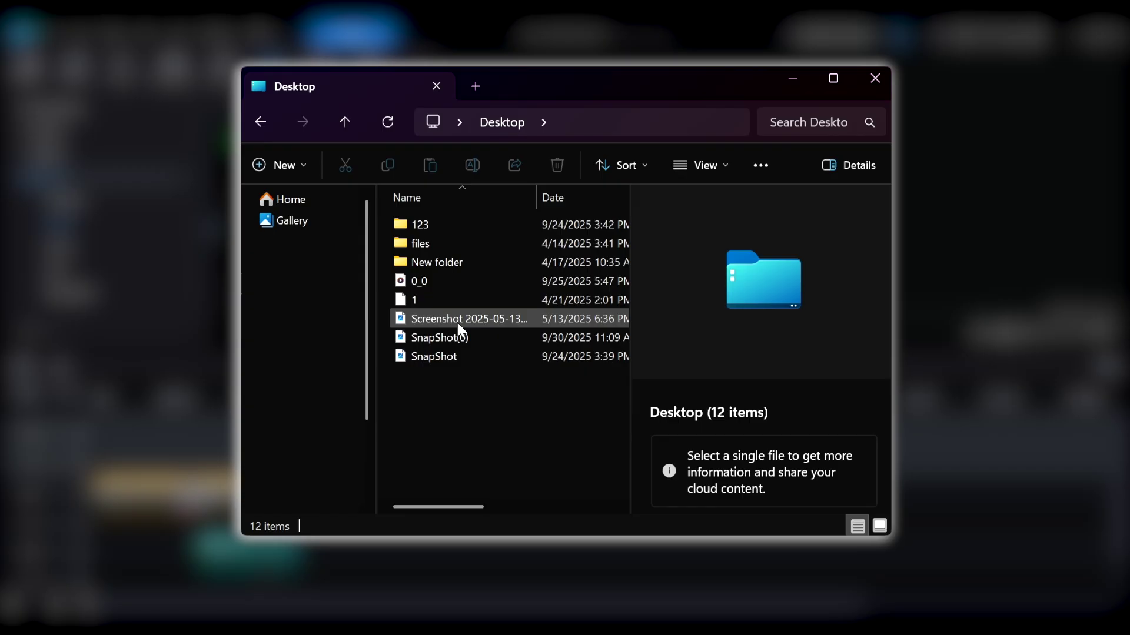
pyautogui.click(455, 333)
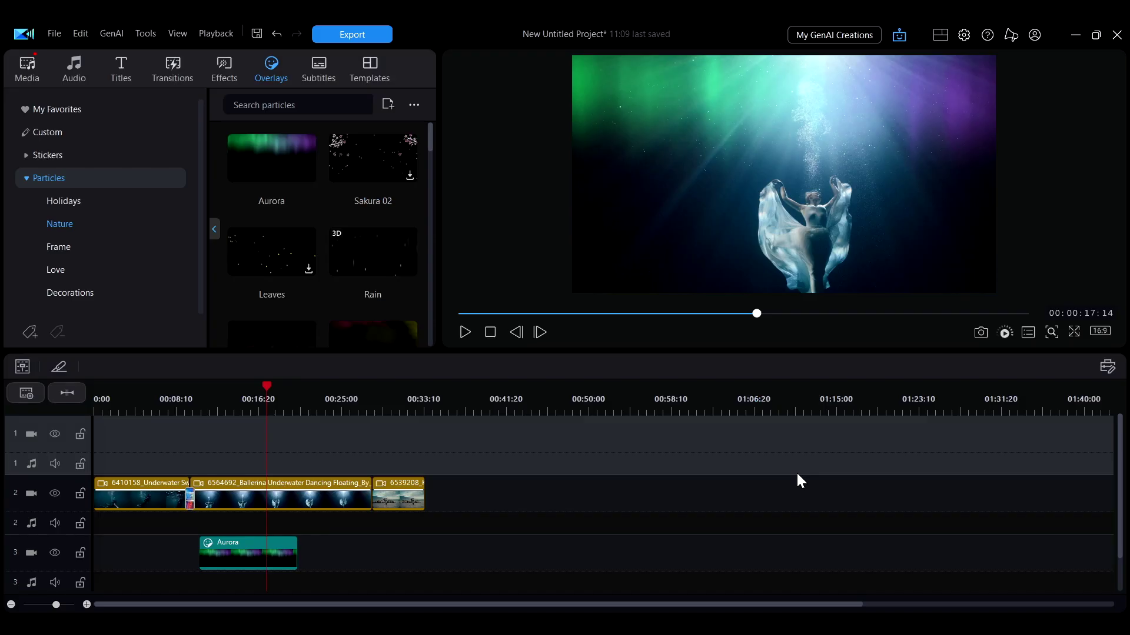
# Step: Review the image export formats, then bring up the YouTube upload settings
pyautogui.click(341, 34)
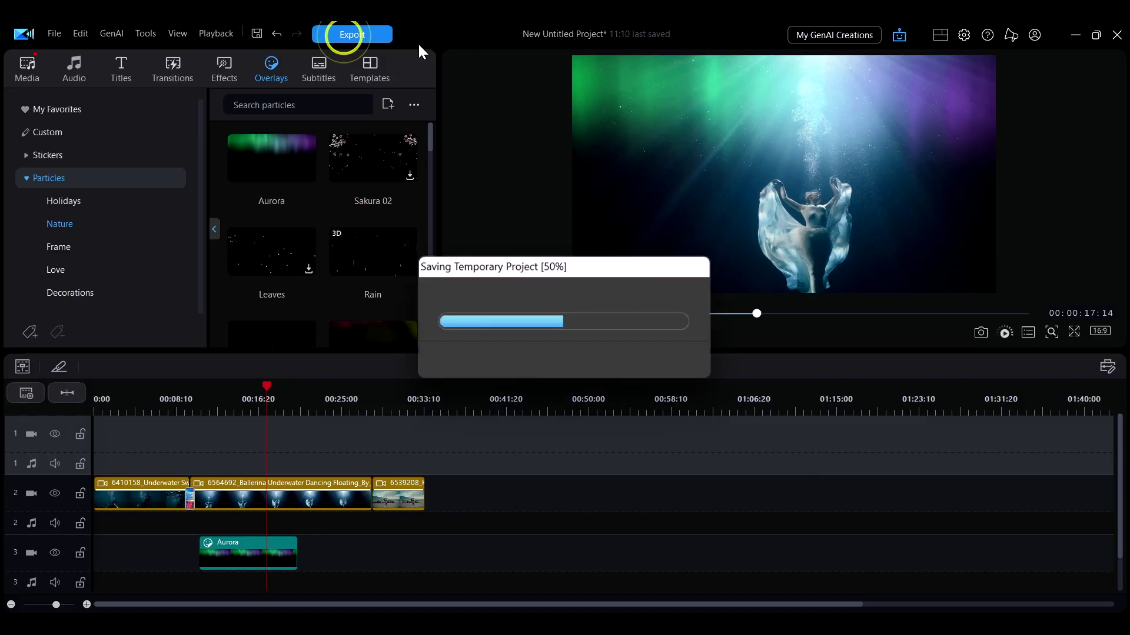
pyautogui.click(400, 109)
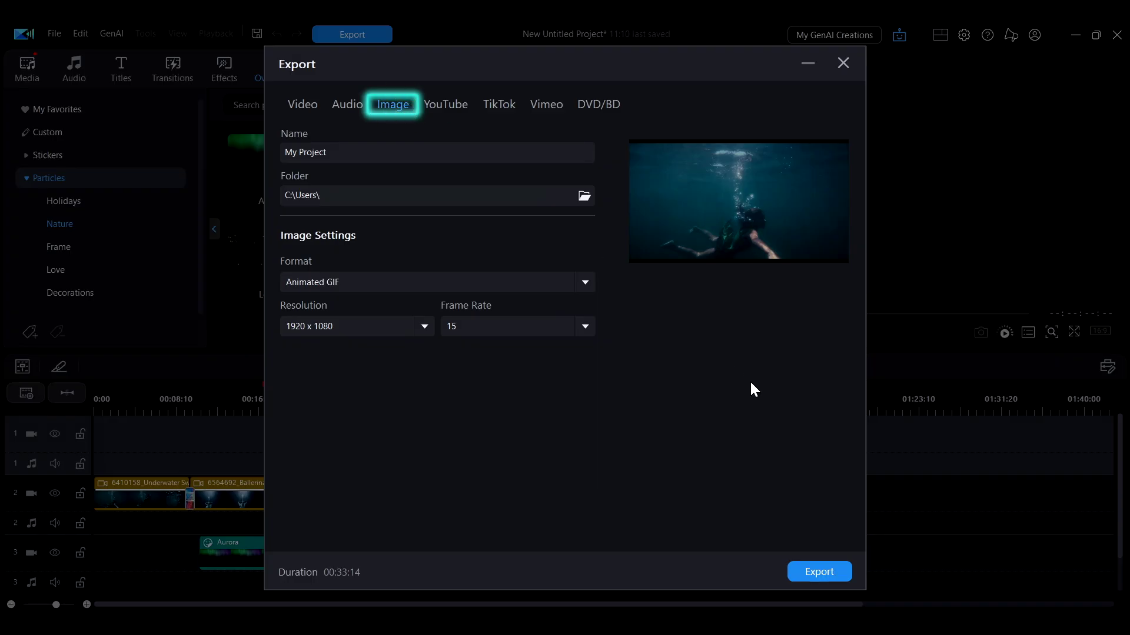
pyautogui.click(584, 281)
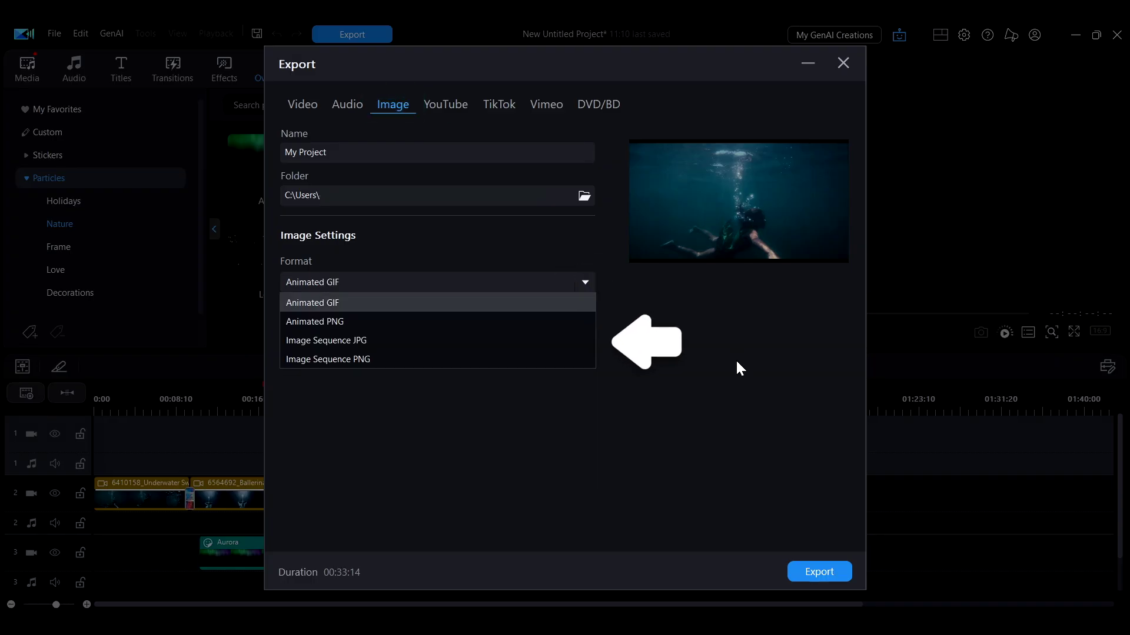
pyautogui.click(347, 105)
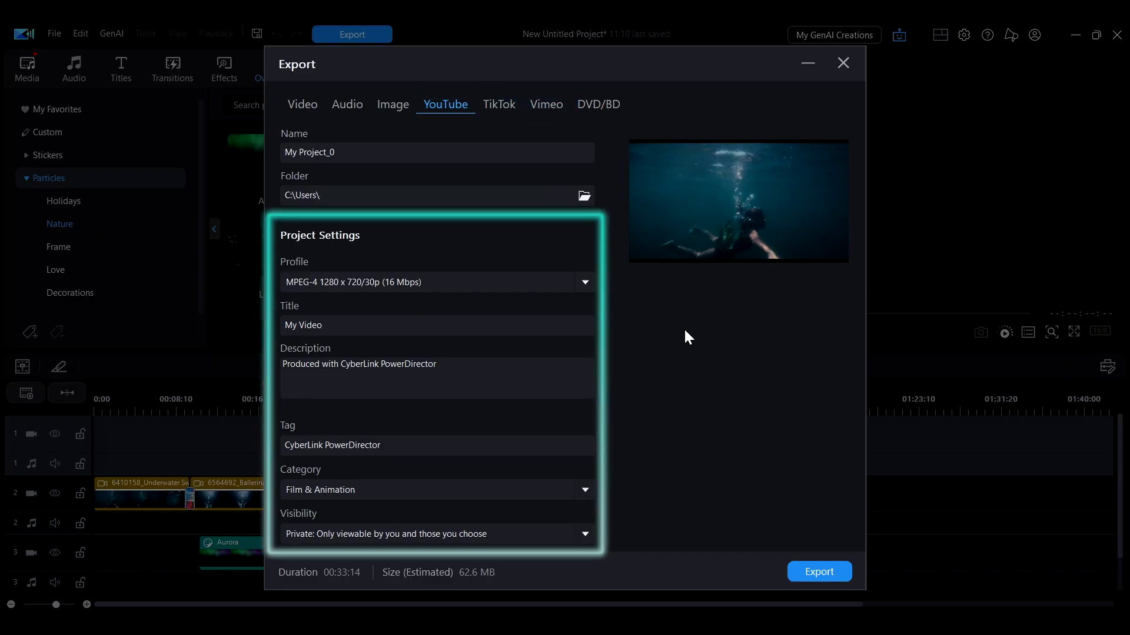
# Step: Upload the project privately to YouTube titled 'demo video' and view it online
pyautogui.write('demo video')
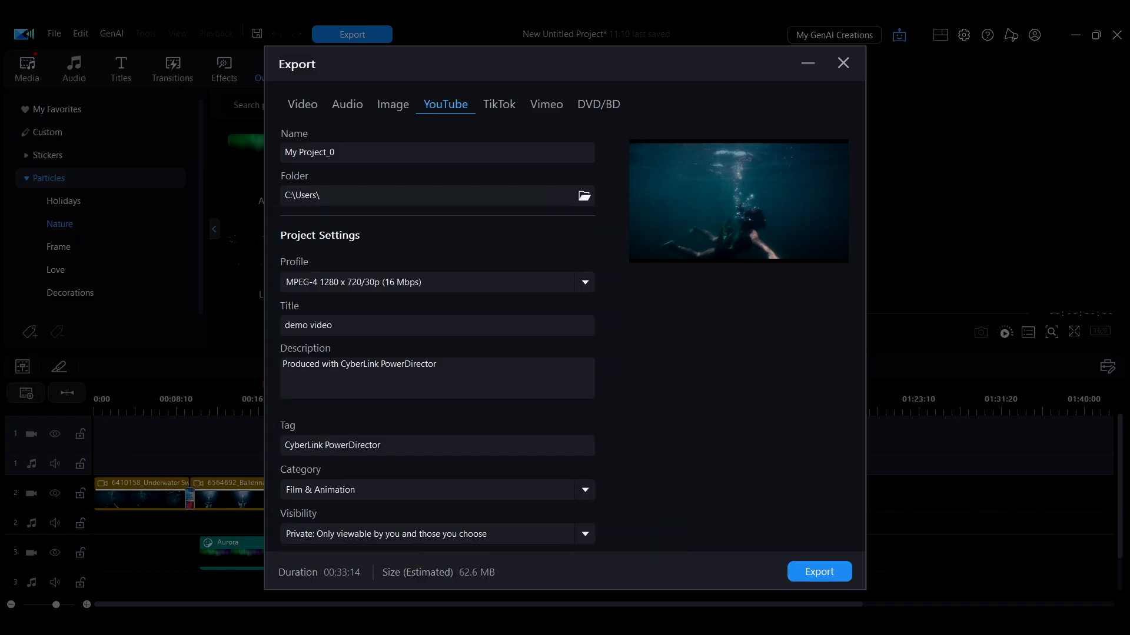
pyautogui.click(829, 571)
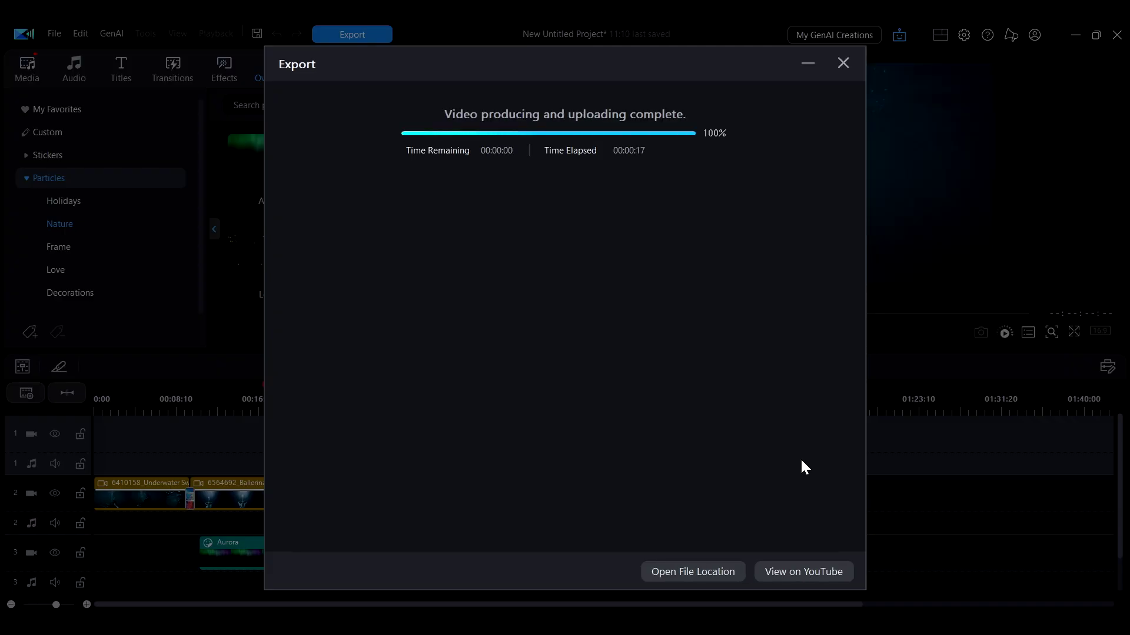
pyautogui.click(822, 566)
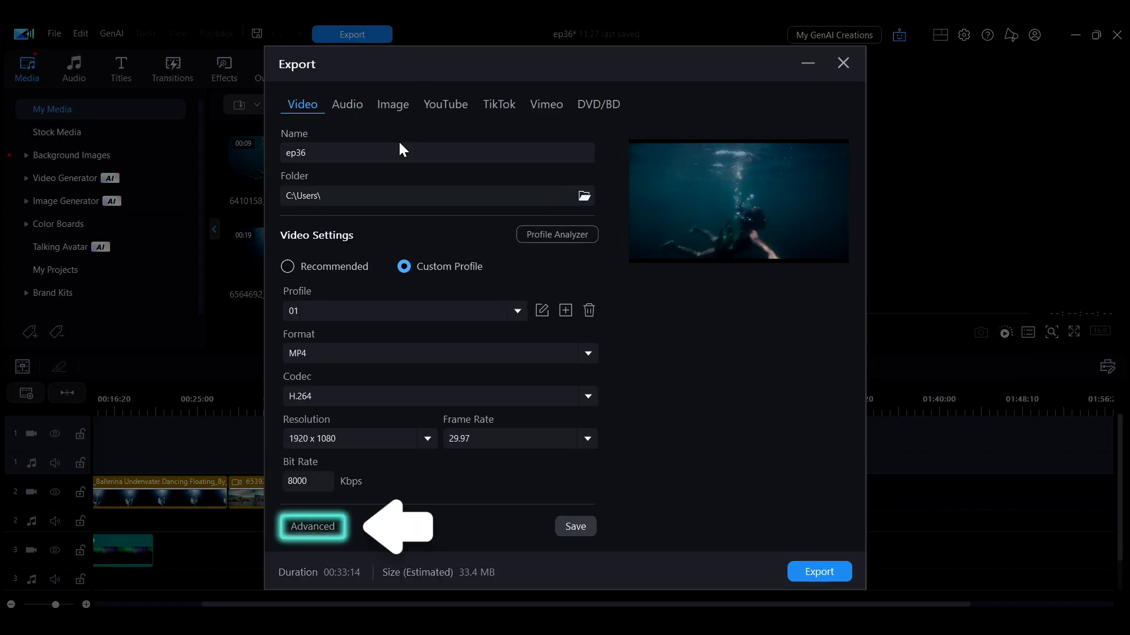
# Step: Enable CyberLink Cloud upload, produce ep36, and view it on CyberLink Cloud
pyautogui.click(312, 526)
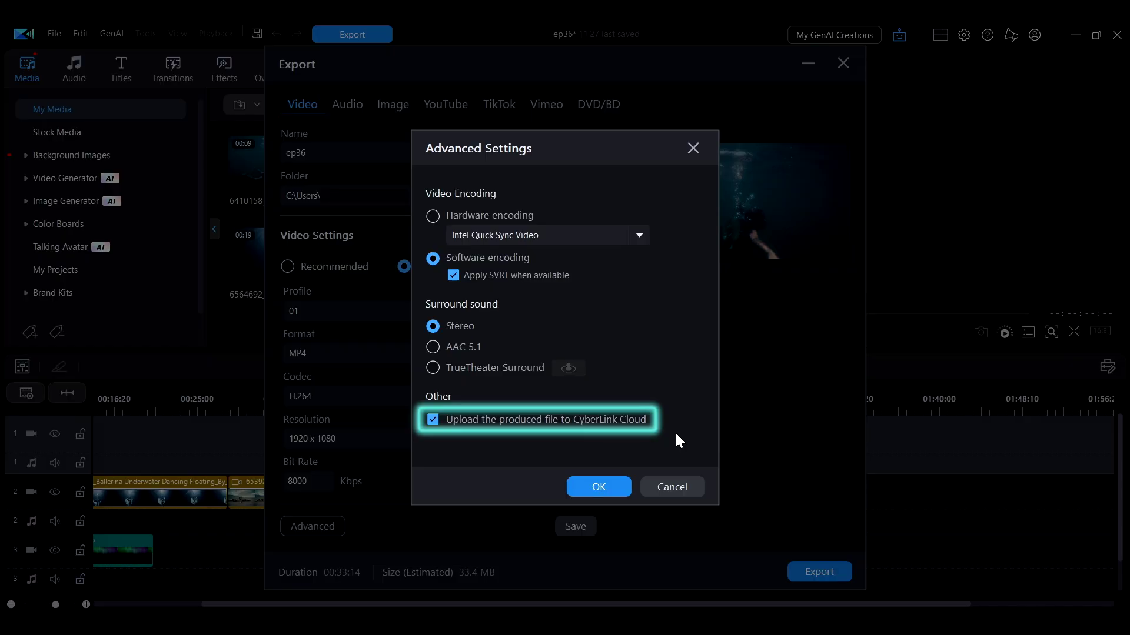
pyautogui.click(585, 488)
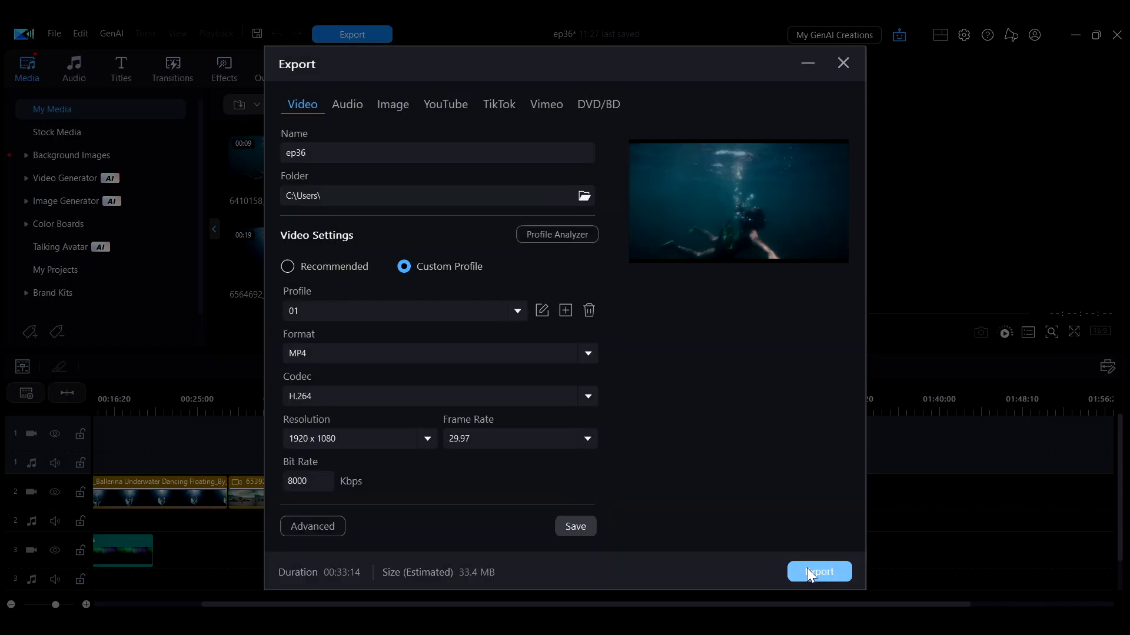
pyautogui.click(809, 571)
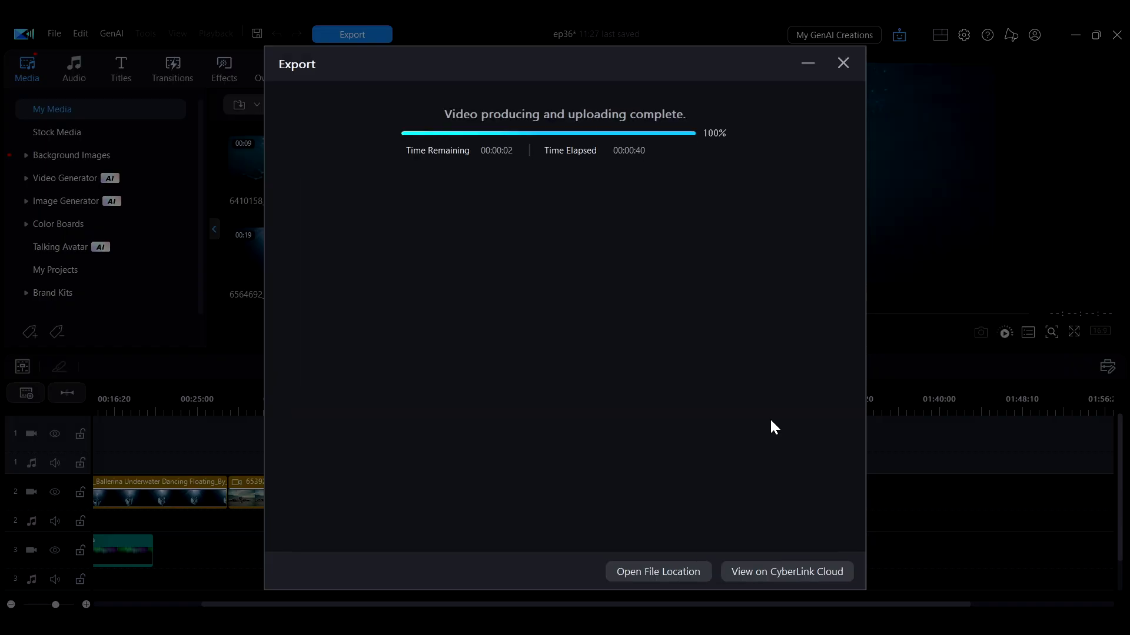
pyautogui.click(833, 581)
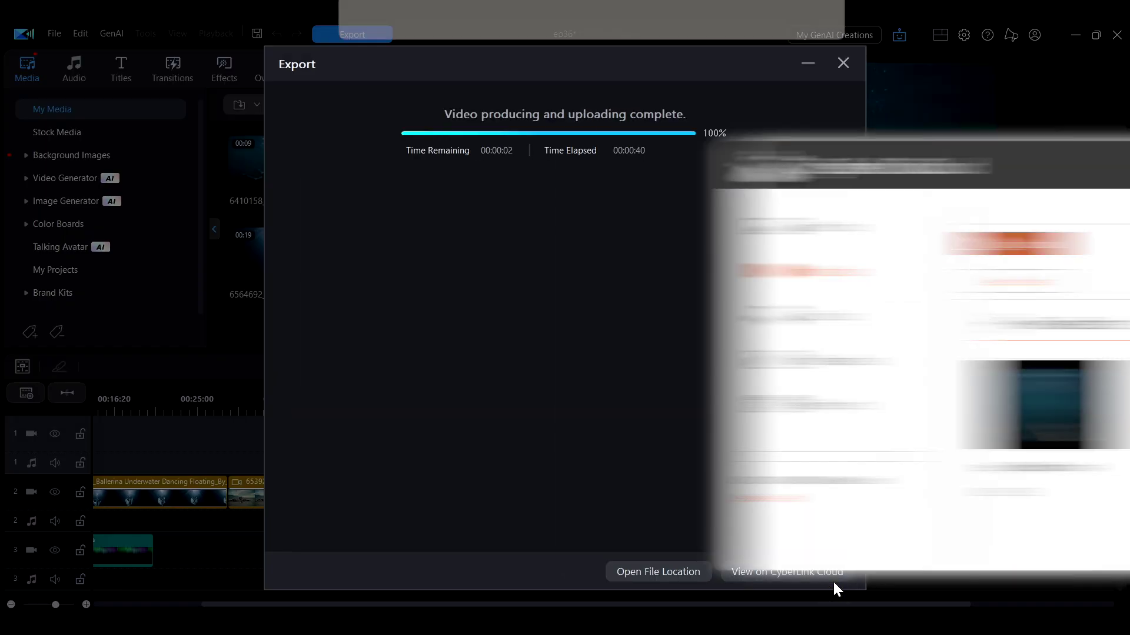